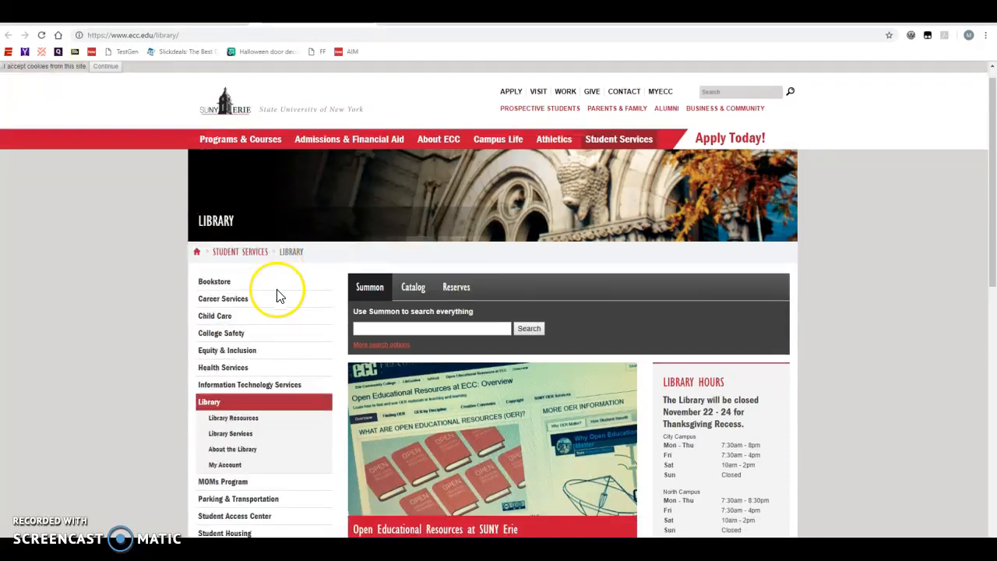
- Open the Literature Resource Center from the L section of the library's A-Z databases list
scroll(279, 296, "down", 1)
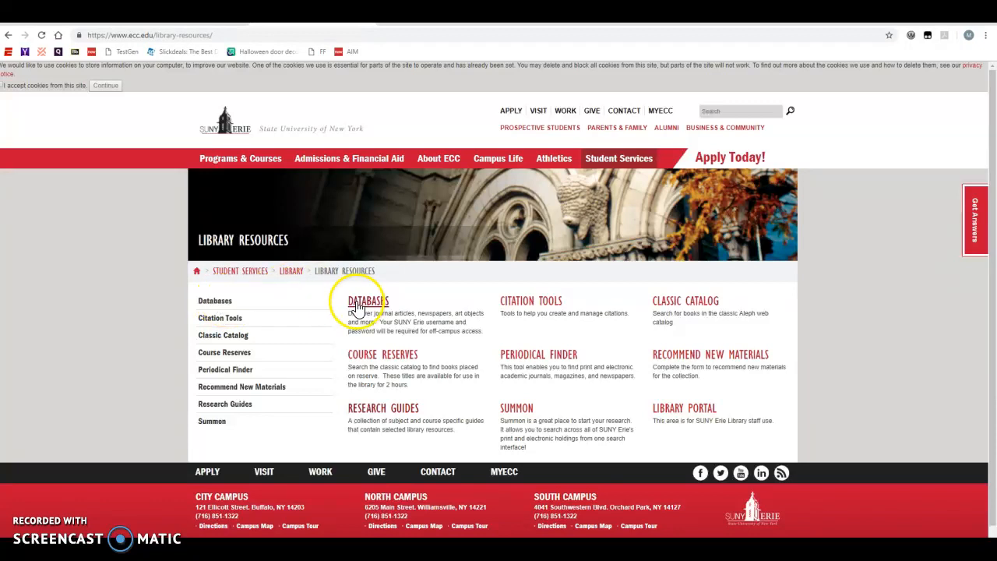
left_click(229, 305)
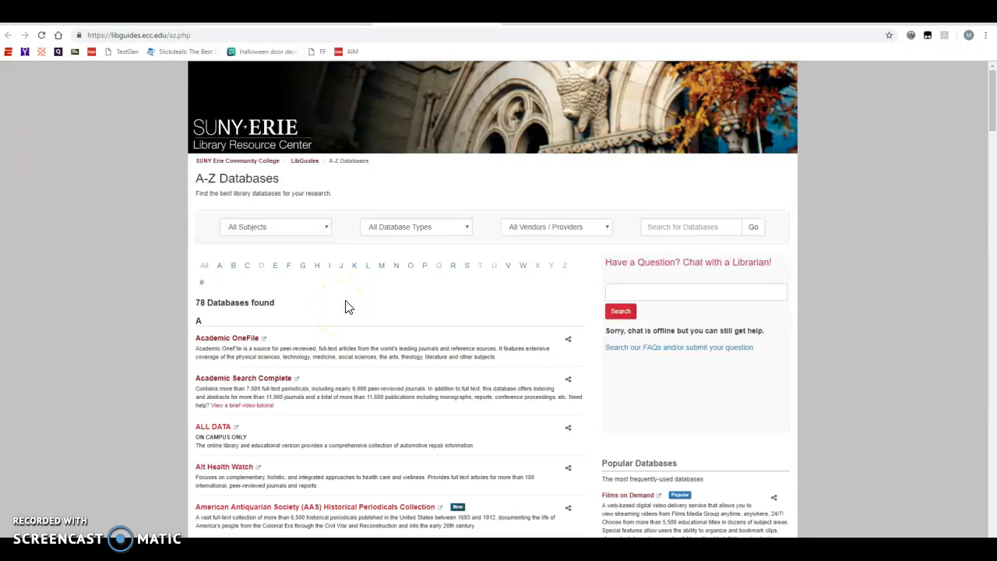
left_click(368, 265)
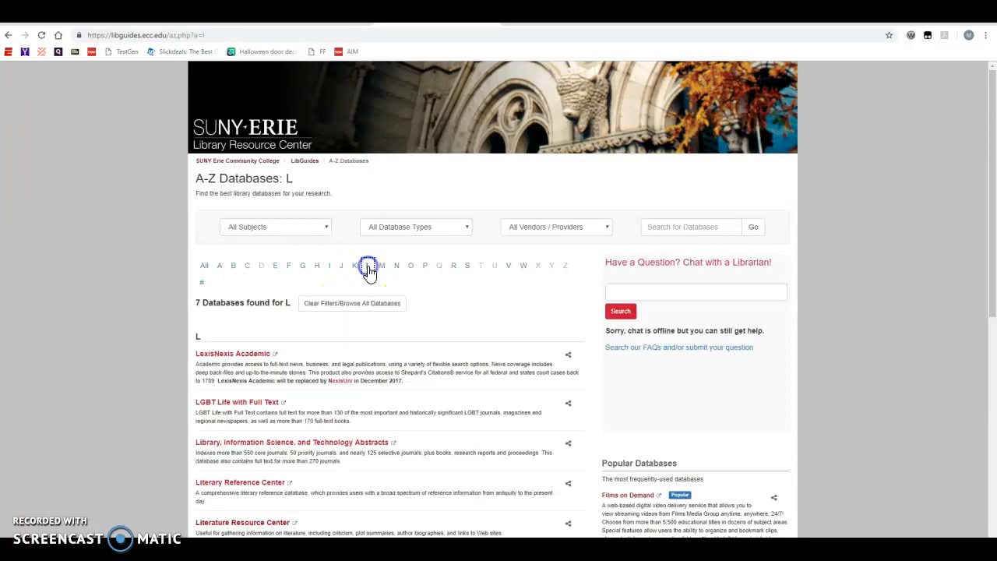
left_click(256, 524)
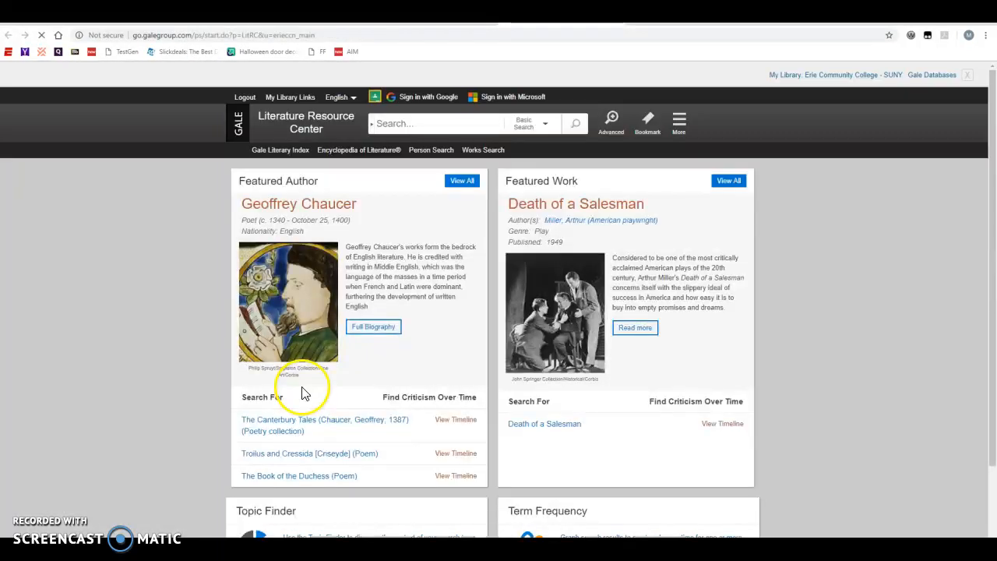
- Search the Literature Resource Center for the suggested author term "Wallace, David Foster"
left_click(421, 124)
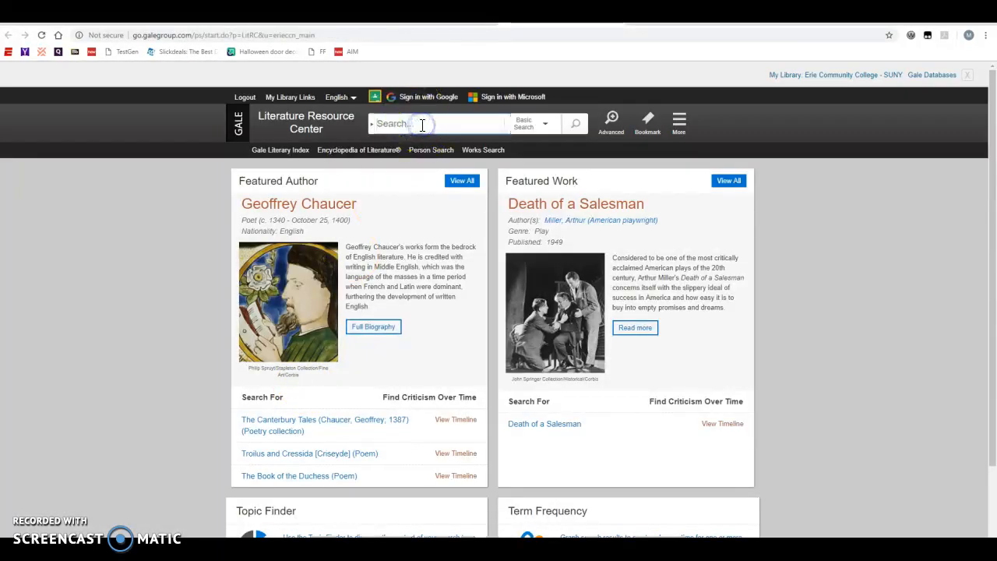
type("David For")
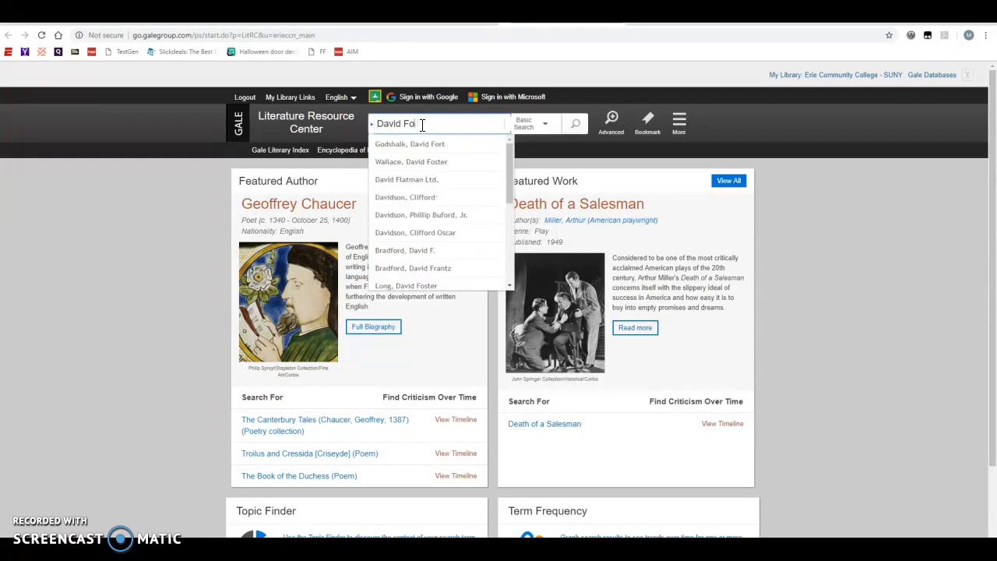
left_click(426, 143)
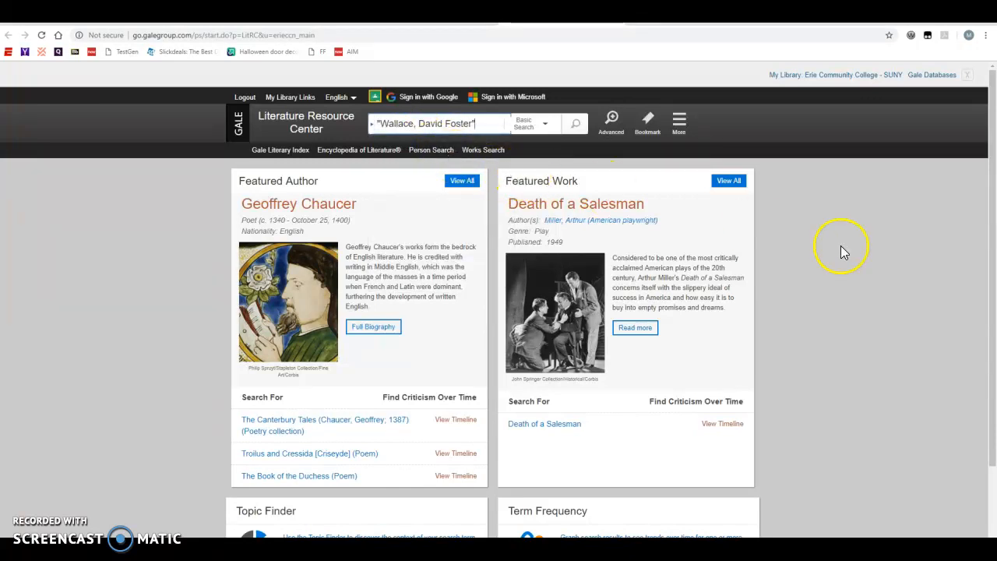
left_click(581, 124)
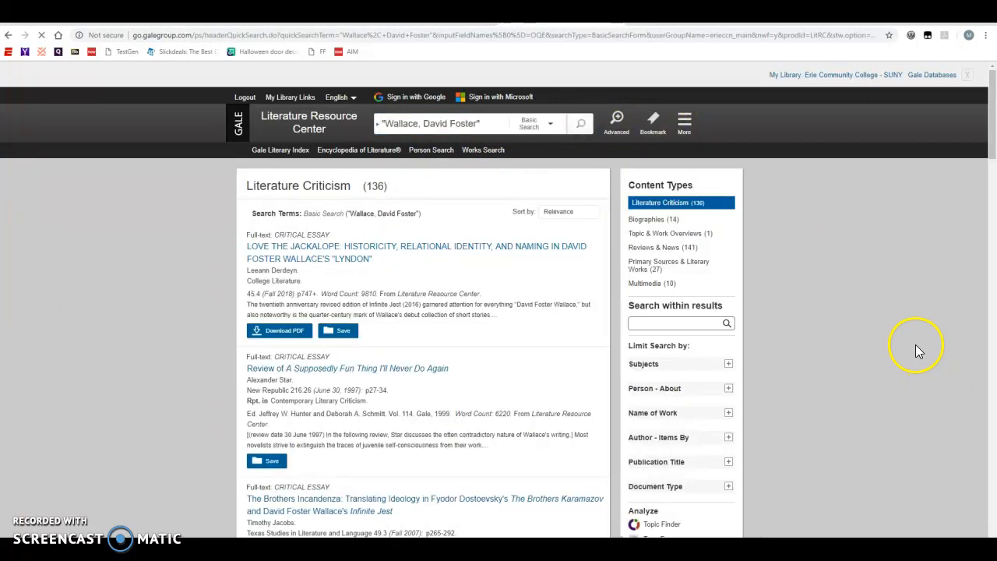
- Open the critical essay "Love the Jackalope" from the search results and glance through its full text
left_click(276, 255)
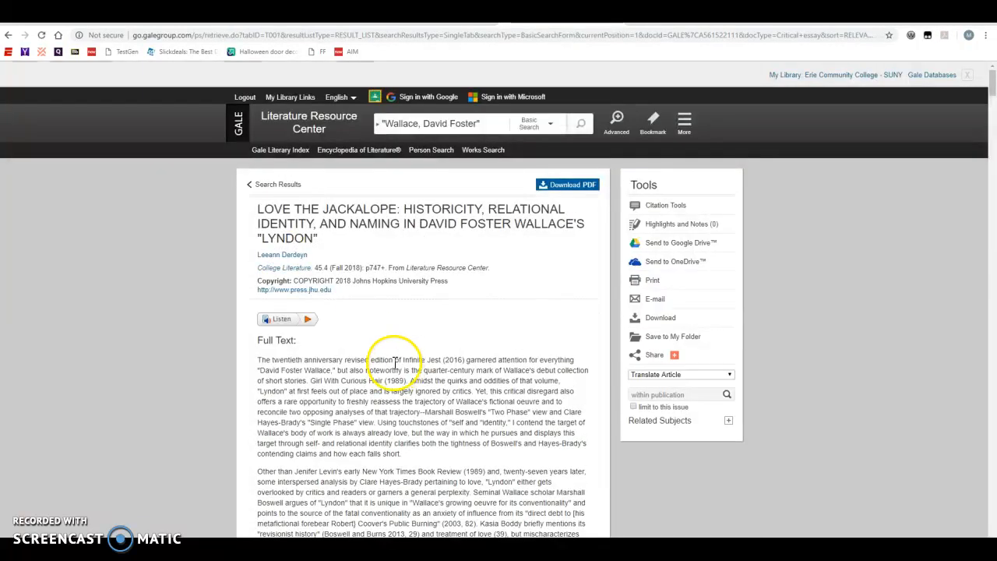
scroll(395, 362, "down", 3)
scroll(395, 362, "up", 3)
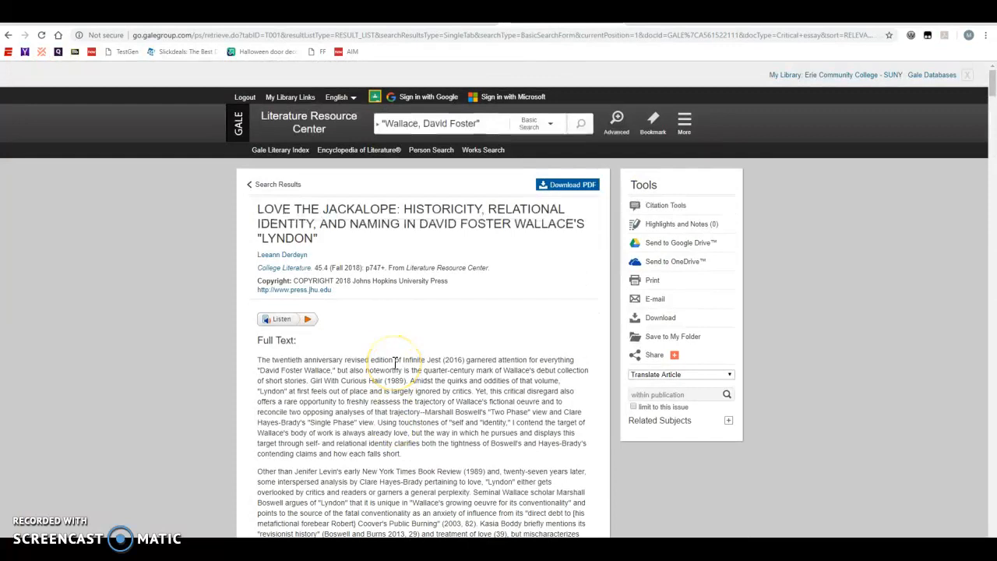
- Open the essay's citation tools, preview the APA 6th Edition format, and set the format back to MLA 8th Edition
left_click(666, 210)
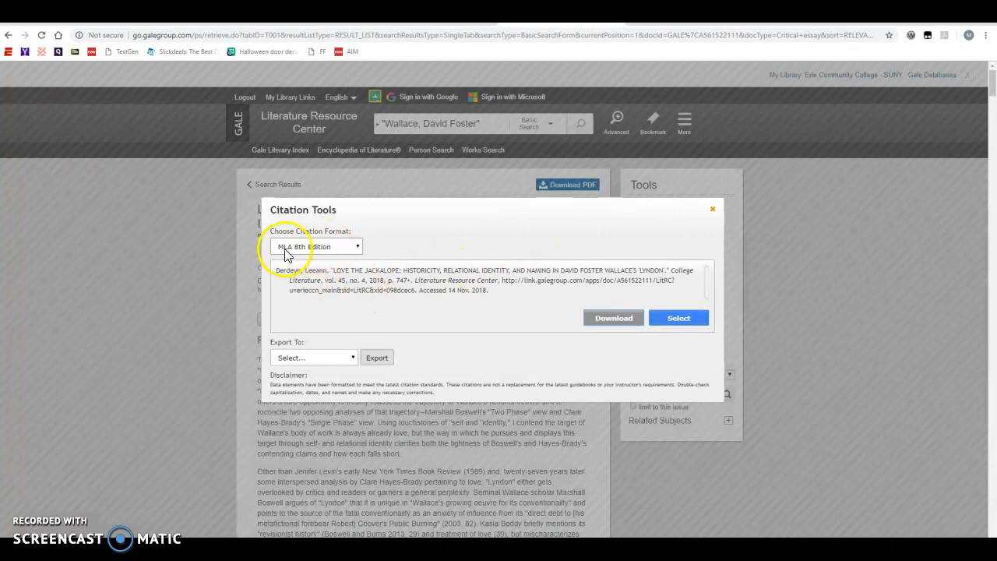
left_click(356, 248)
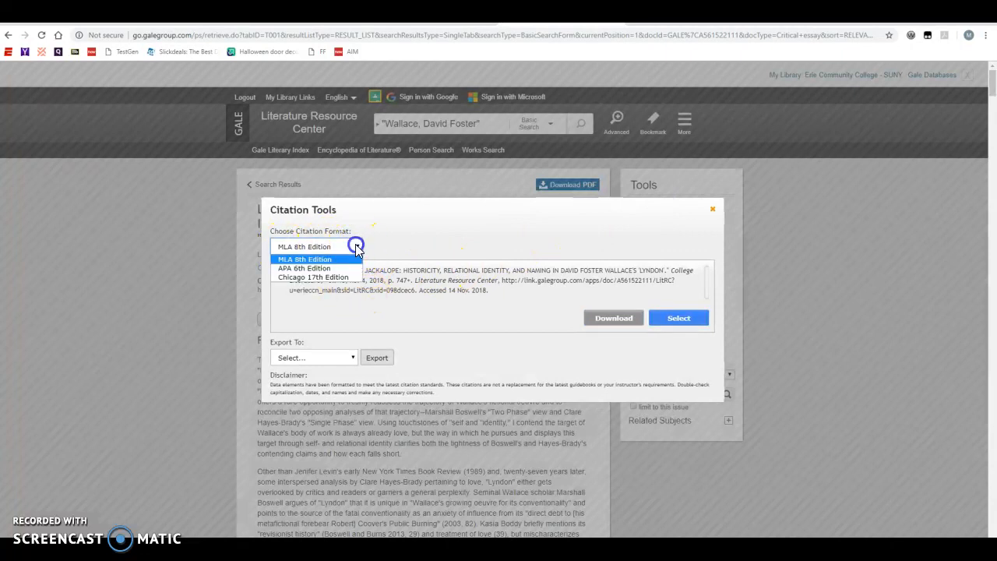
left_click(333, 270)
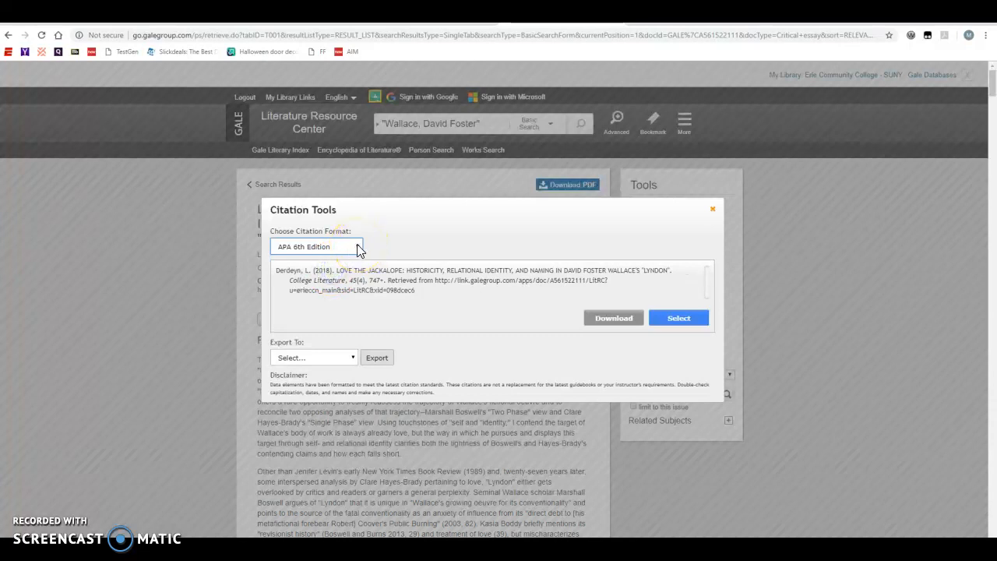
left_click(358, 247)
left_click(334, 260)
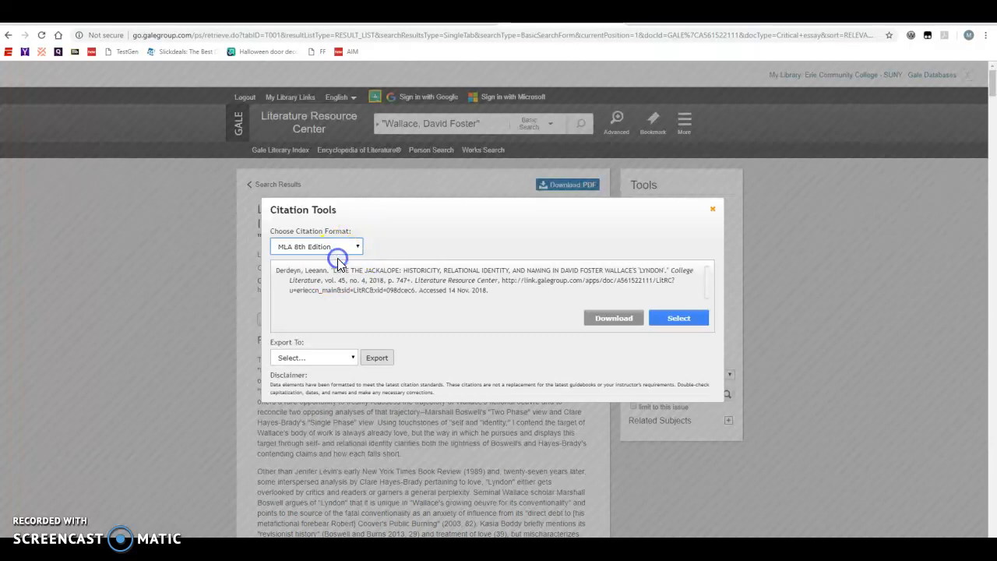
- Select the essay's entire MLA 8th Edition citation and copy it
left_click(692, 326)
right_click(435, 275)
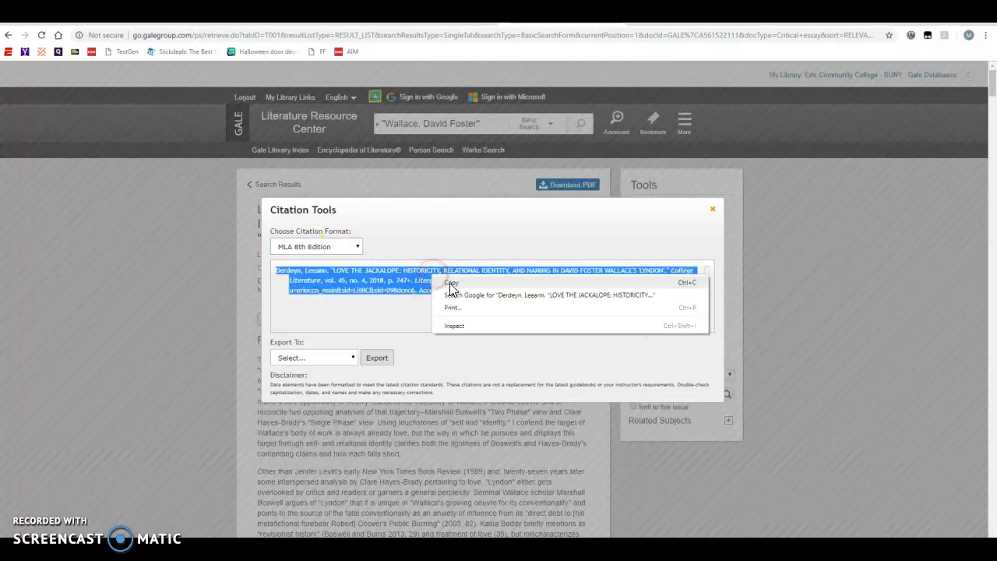
left_click(451, 284)
- Switch to Word and give the paragraph below the Works Cited heading a 0.5" hanging indent and double line spacing
left_click(360, 549)
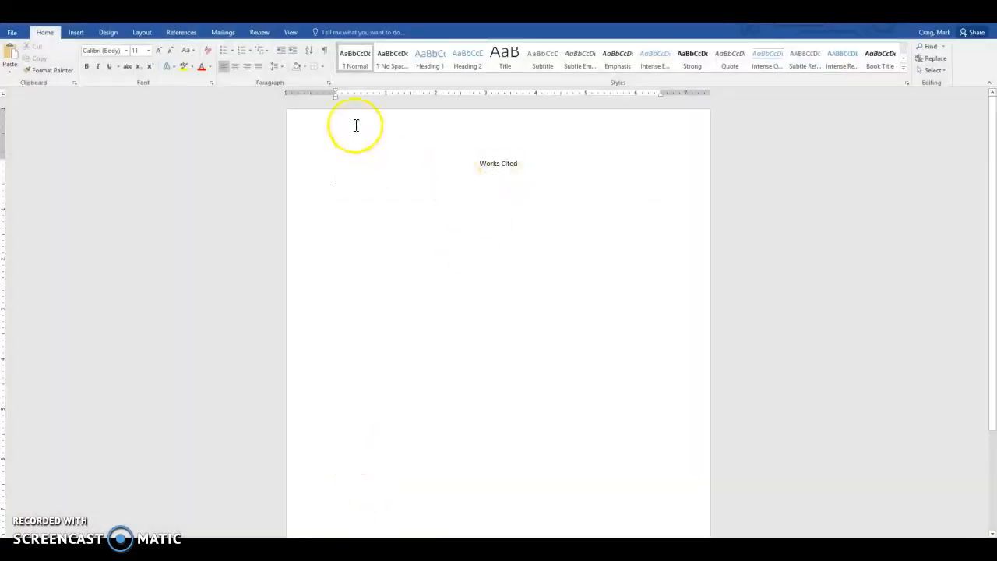
left_click(328, 82)
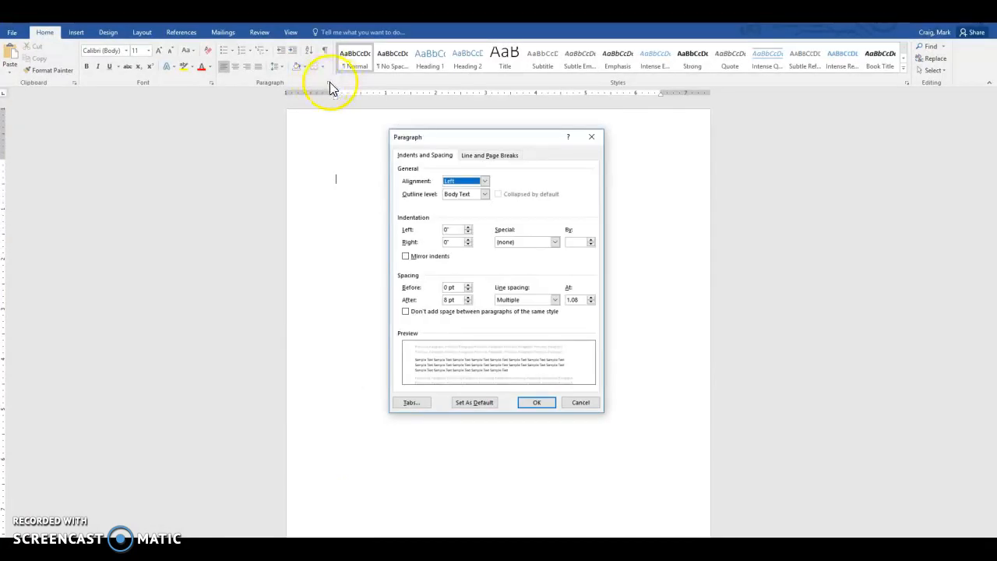
left_click(547, 244)
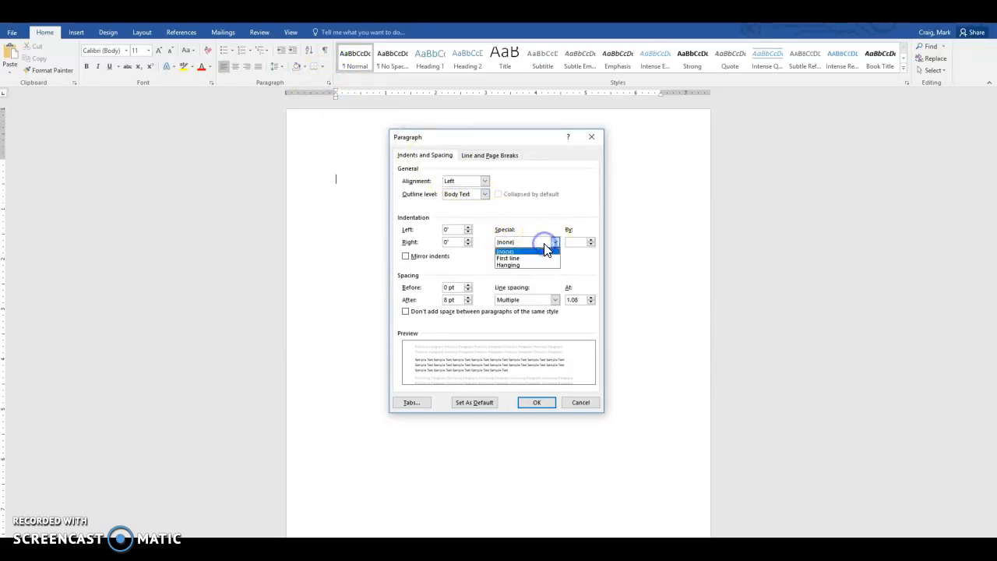
left_click(536, 267)
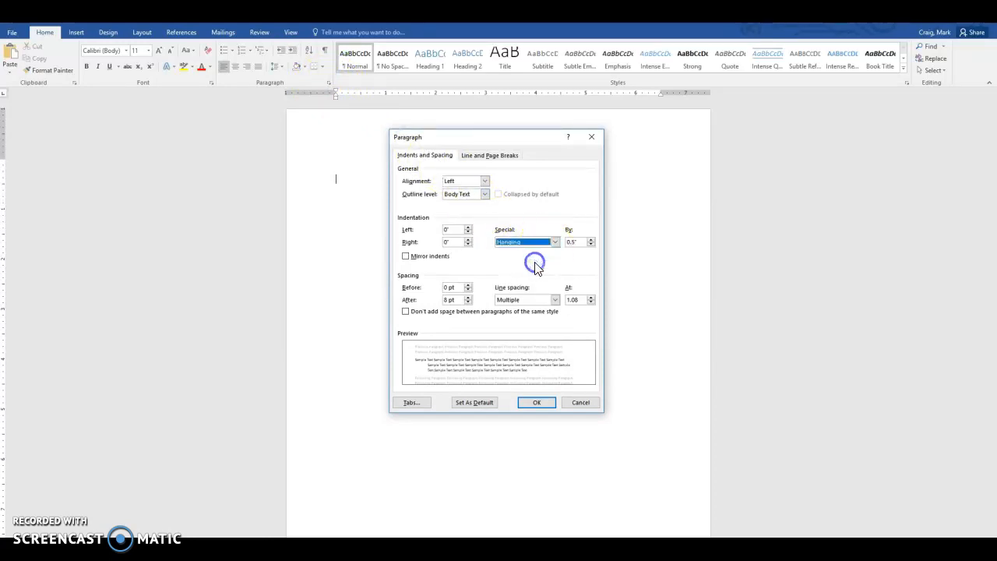
left_click(554, 301)
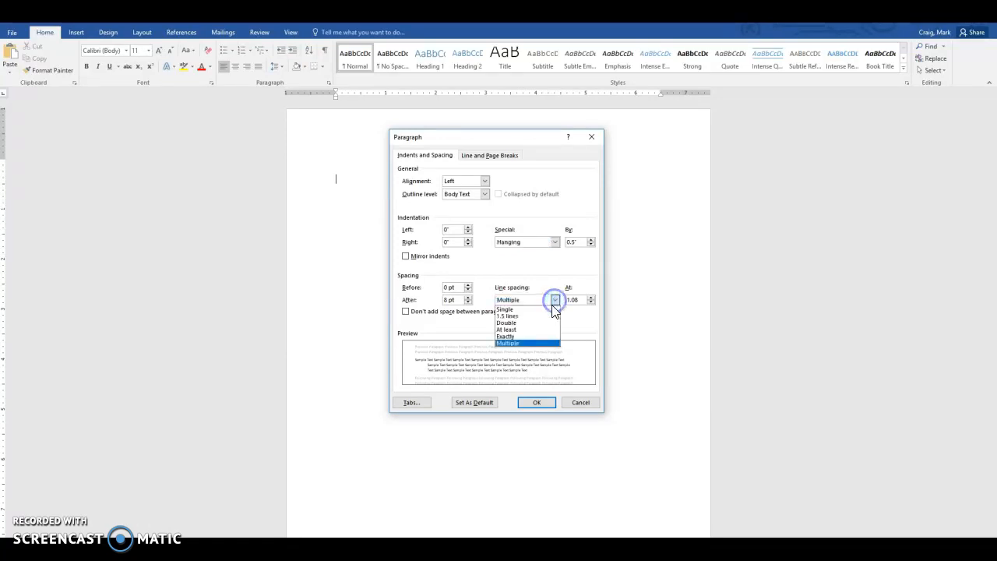
left_click(524, 326)
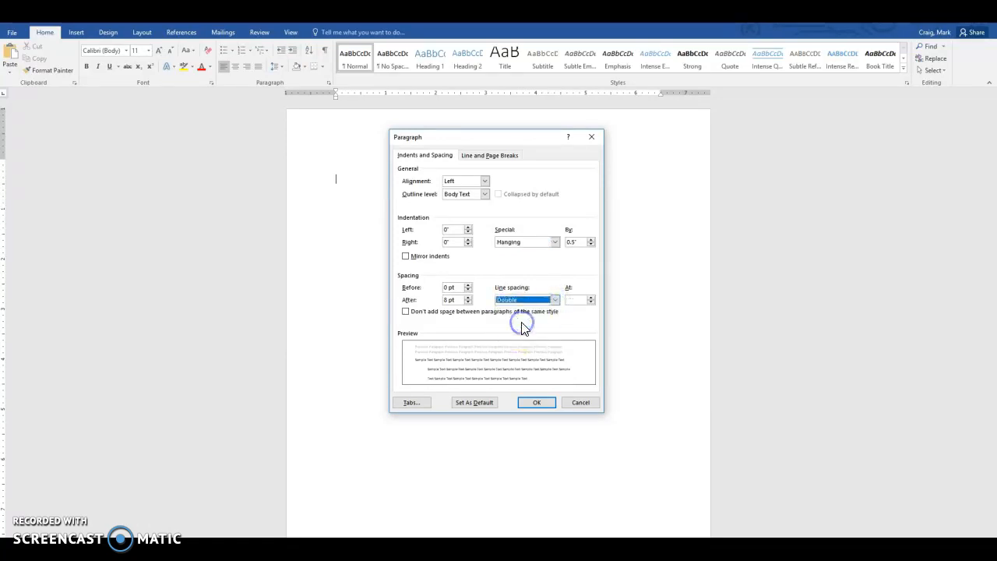
left_click(537, 403)
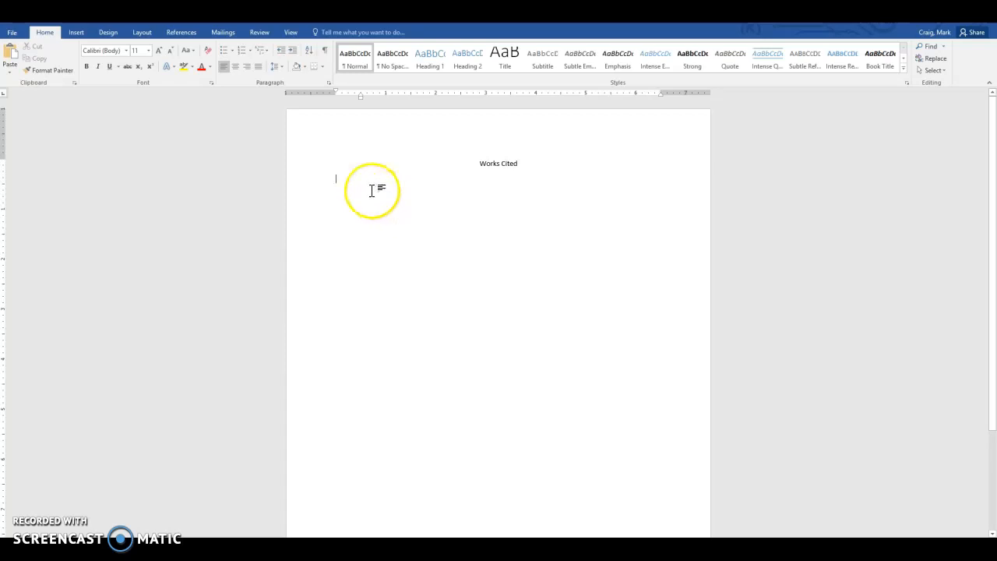
- Paste the copied citation below the Works Cited heading, keeping text only
right_click(357, 183)
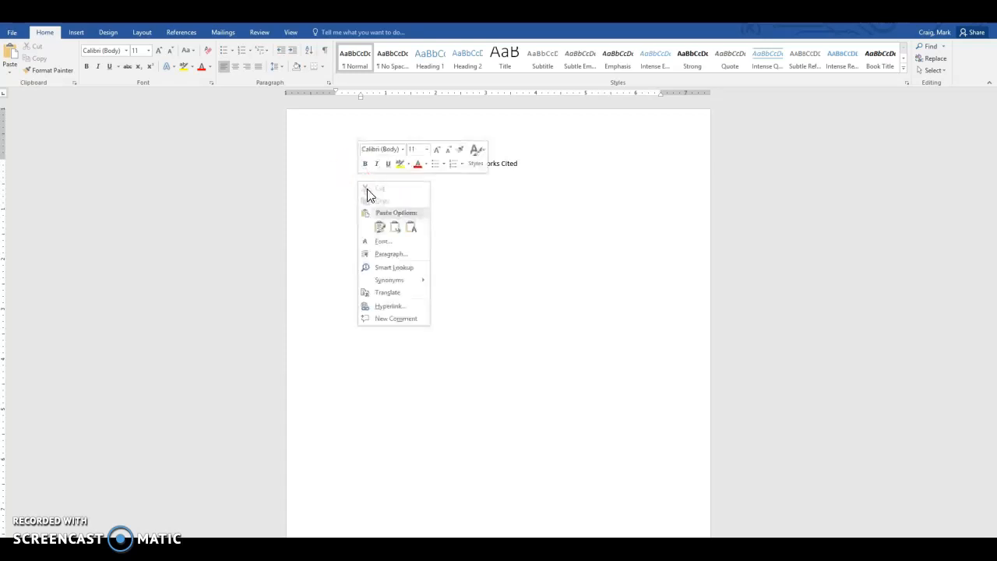
left_click(381, 228)
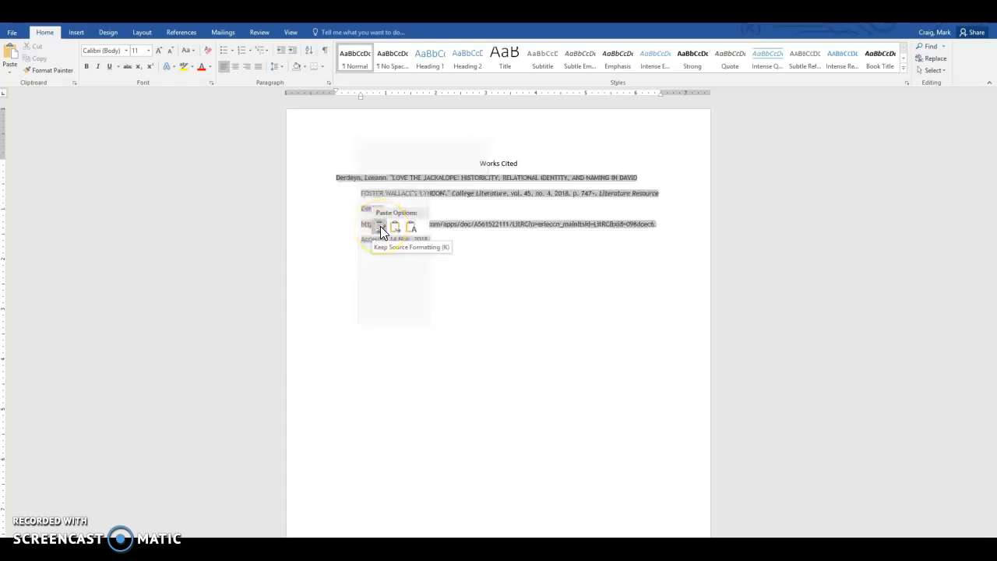
left_click(411, 228)
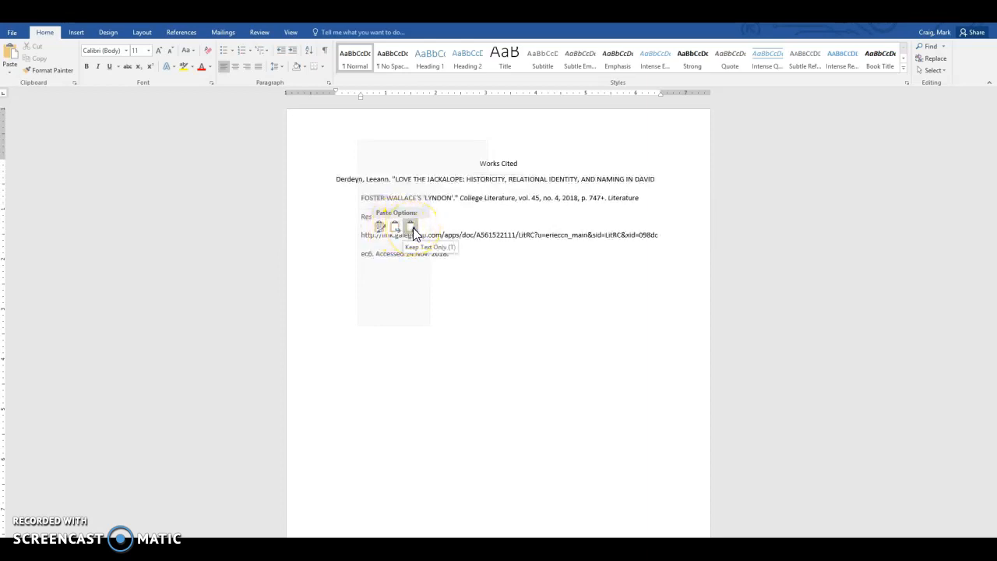
left_click(470, 248)
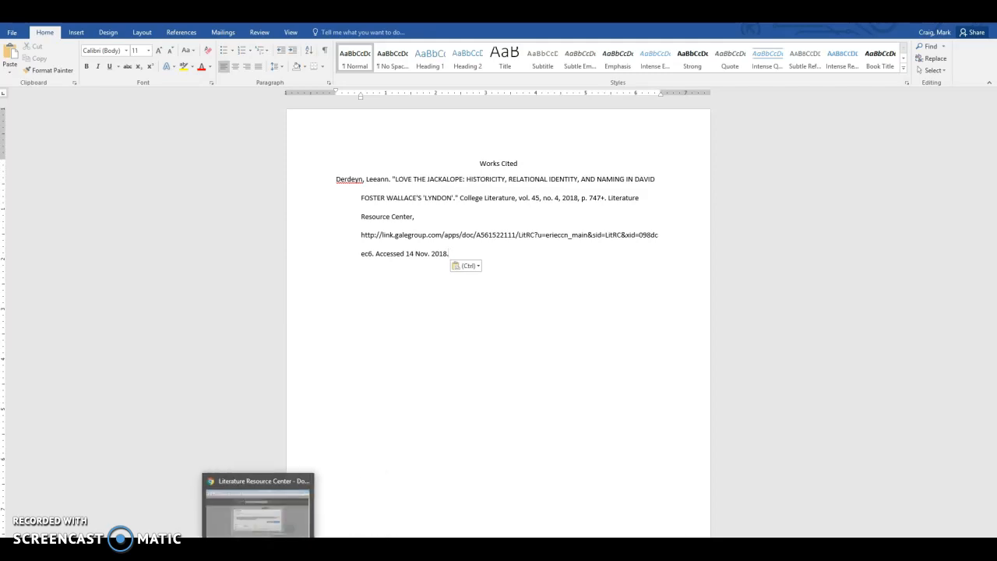
- Switch back to Chrome, return to the search results and open the review of "A Supposedly Fun Thing I'll Never Do Again"
left_click(257, 511)
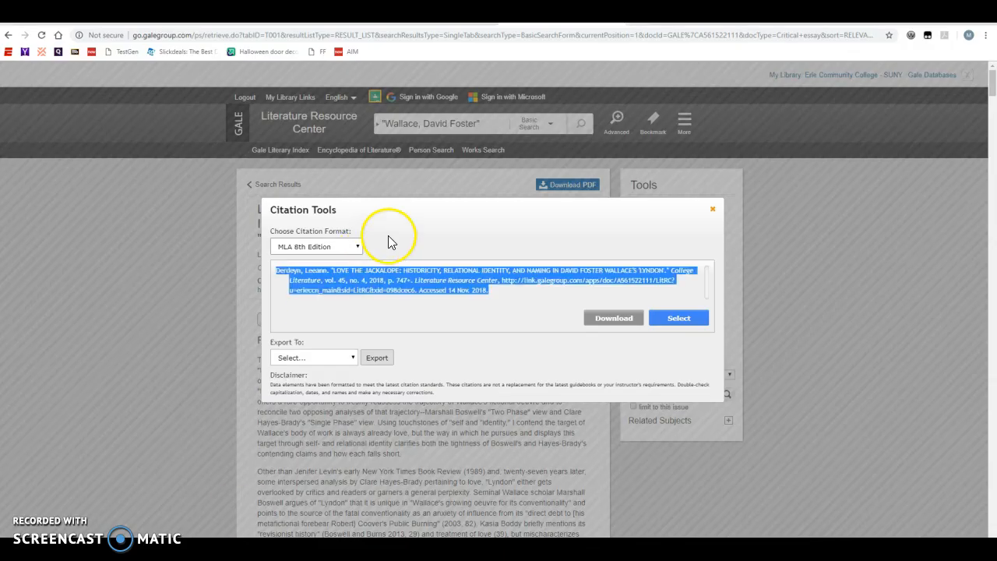
left_click(712, 209)
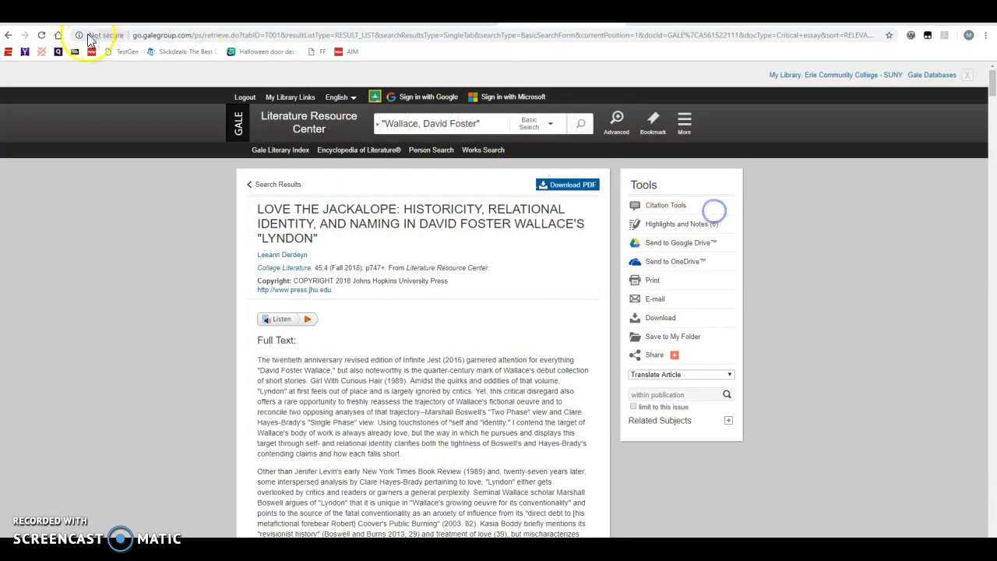
left_click(9, 35)
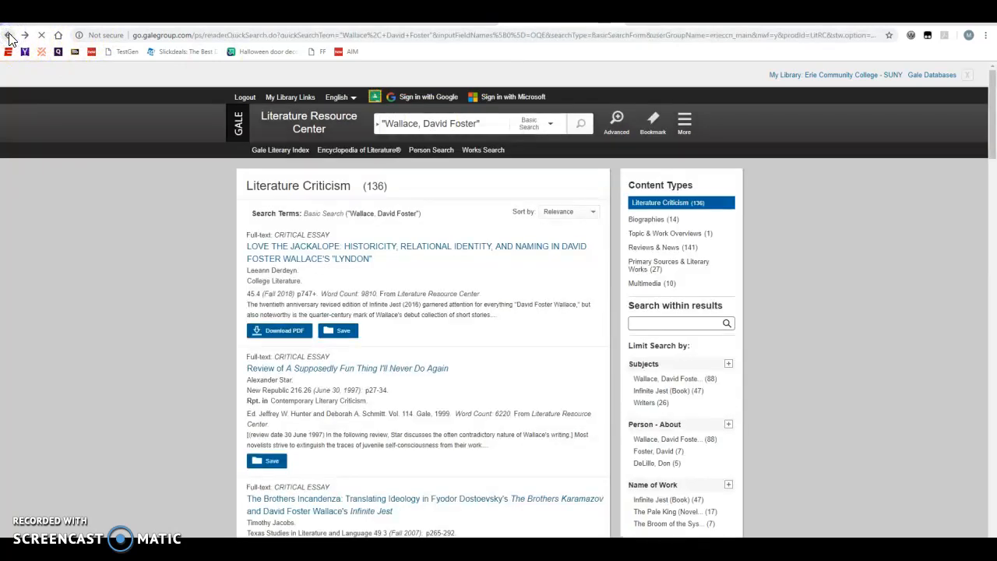
left_click(286, 370)
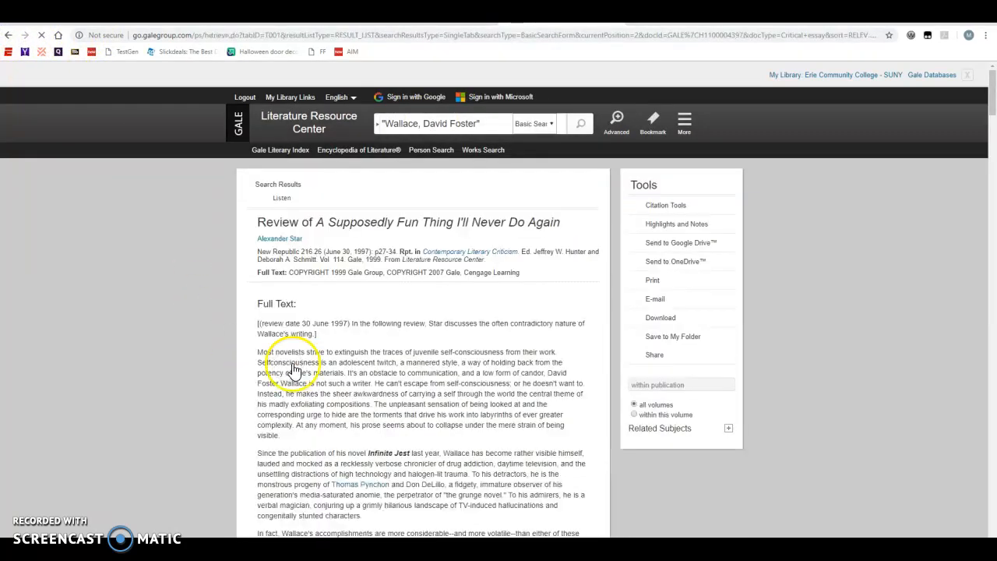
- Generate the review's MLA 8th Edition citation with the citation tools and copy all of it
left_click(649, 206)
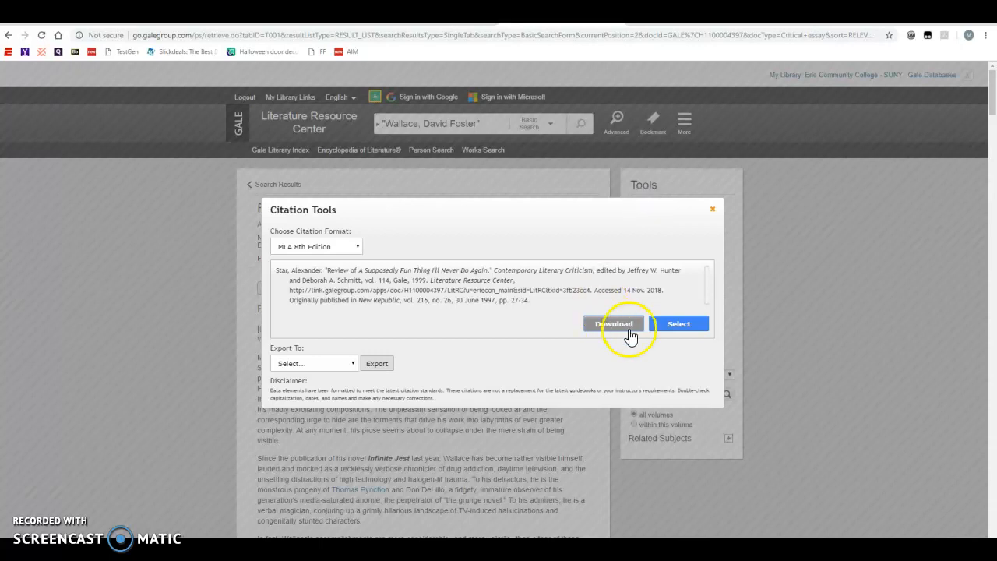
left_click(671, 325)
right_click(441, 297)
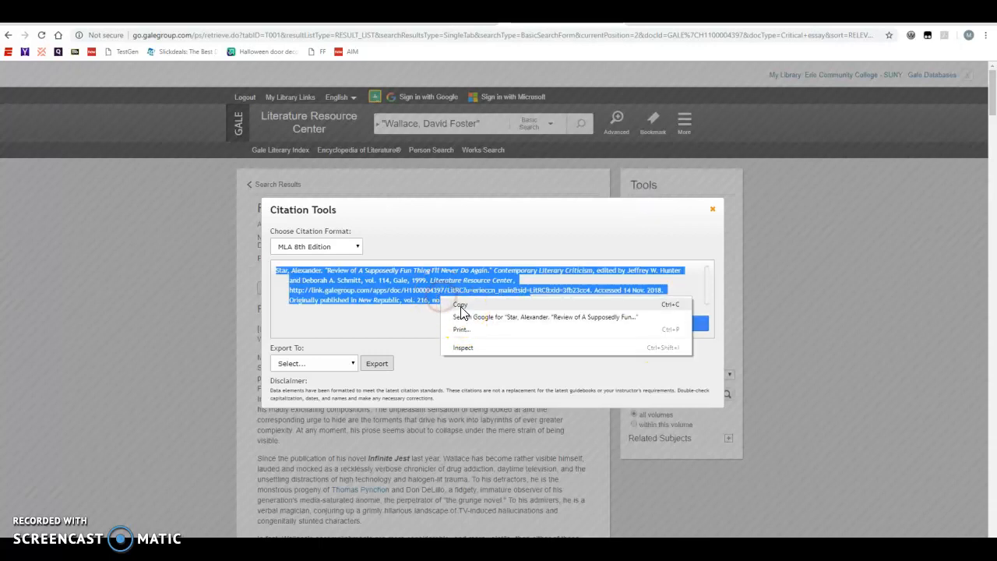
left_click(461, 306)
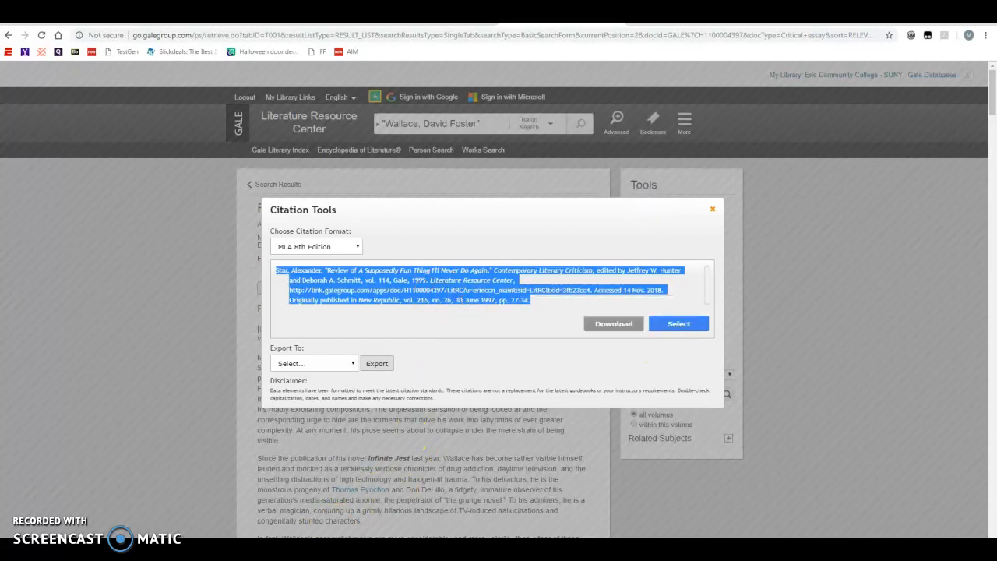
- Switch to Word and paste the copied review citation below the first Works Cited entry, keeping text only
left_click(312, 549)
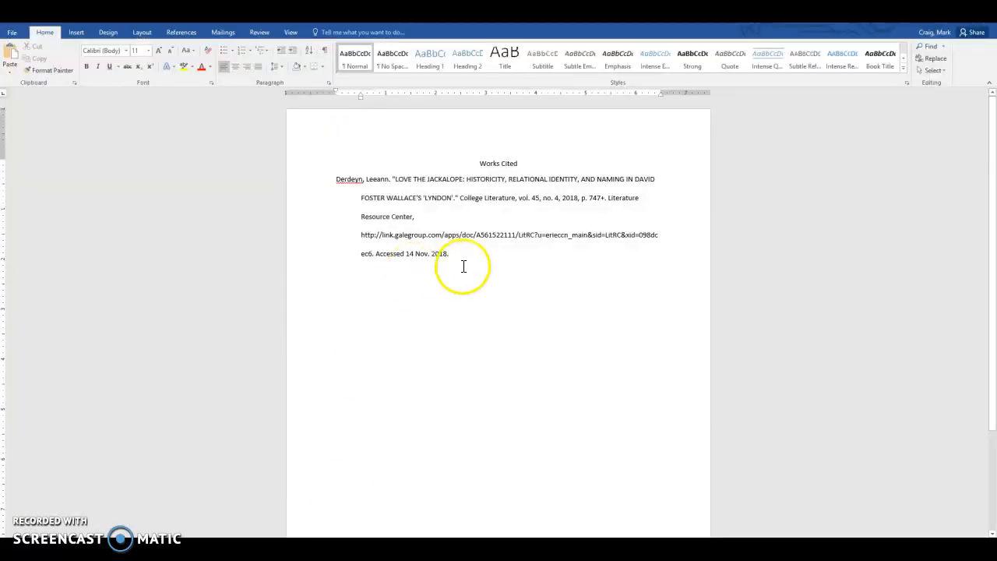
right_click(340, 278)
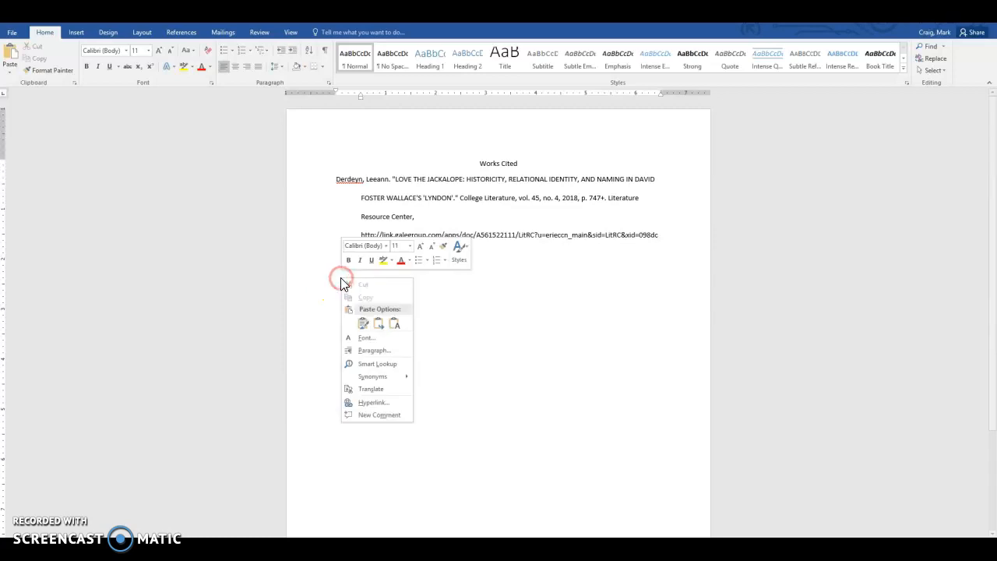
left_click(395, 322)
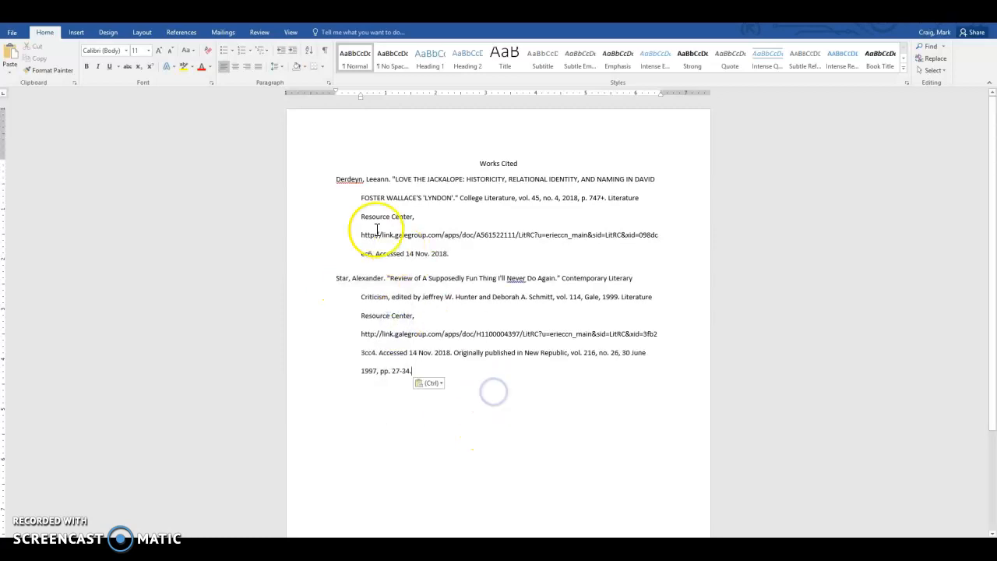
- Remove the hanging indent from the second citation by setting its special indentation to (none)
left_click_drag(335, 179, 367, 196)
left_click(334, 279)
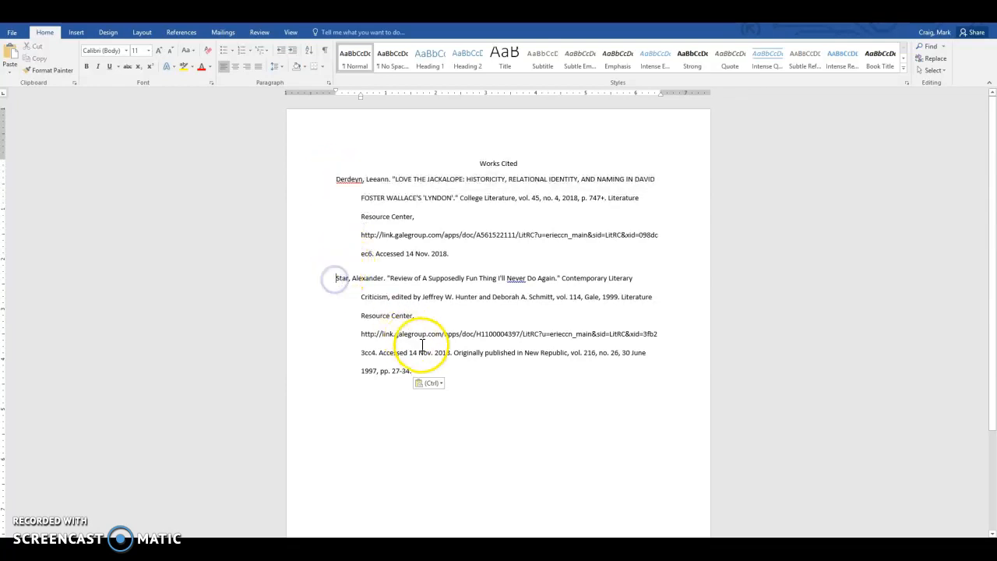
left_click(328, 83)
left_click(524, 245)
left_click(524, 251)
left_click(537, 402)
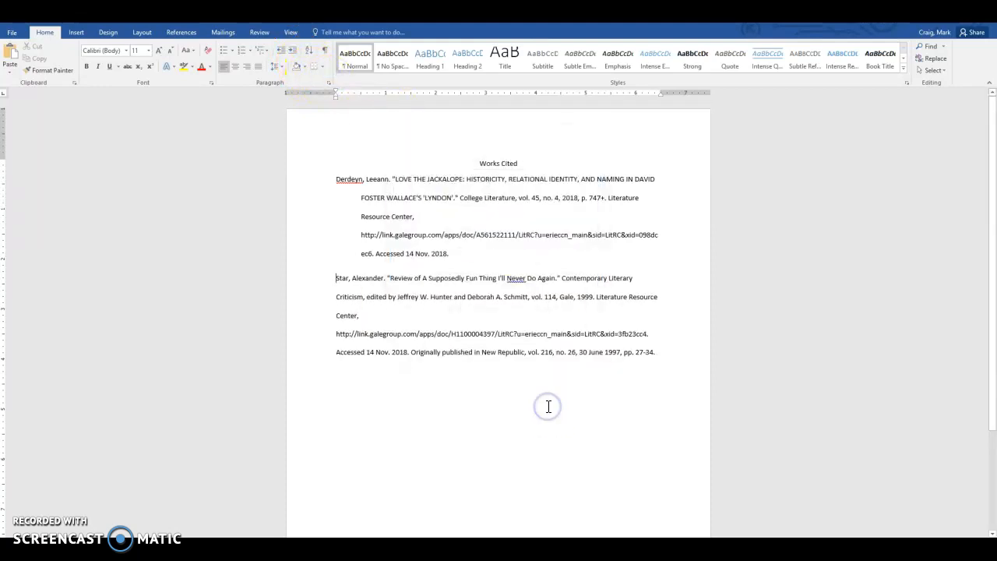
- Set the special indentation of the first citation, "Love the Jackalope", to (none)
left_click(338, 180)
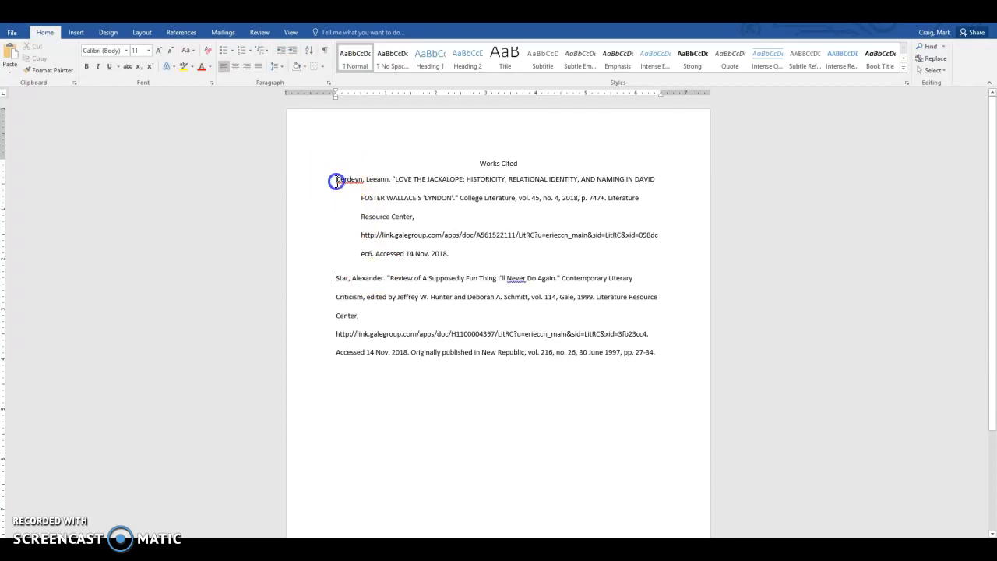
left_click(328, 83)
left_click(517, 242)
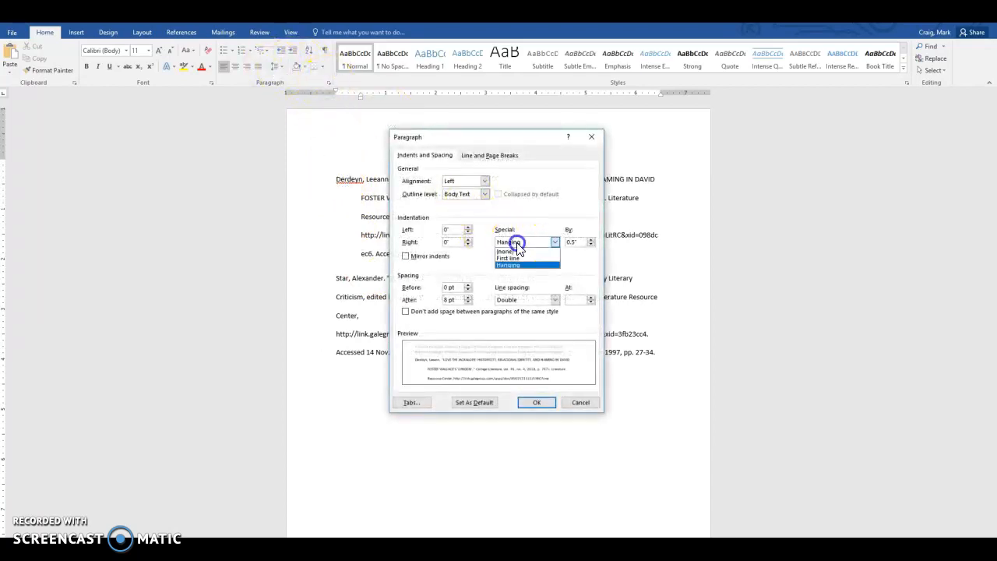
left_click(516, 252)
left_click(540, 404)
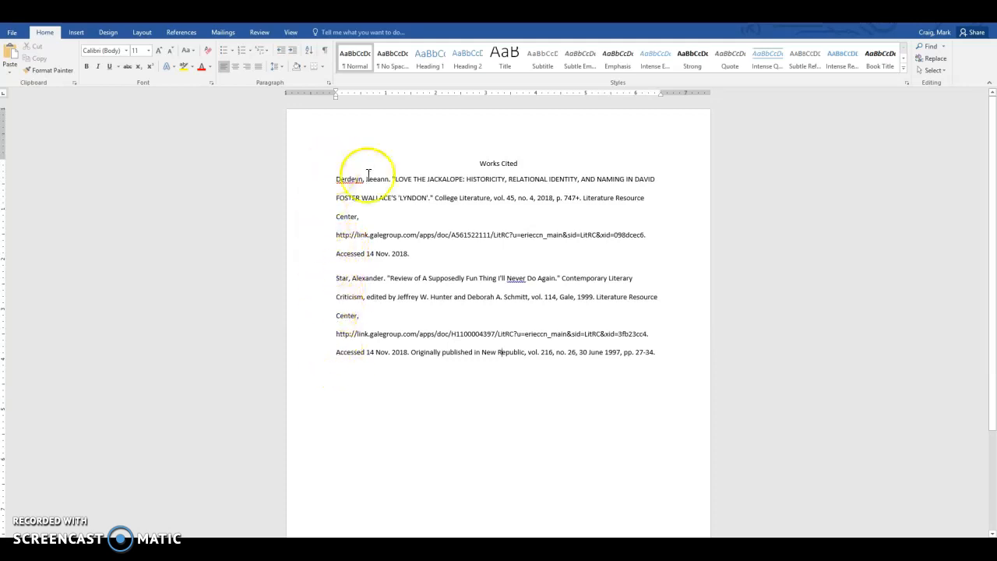
- Select both citations below the Works Cited heading and apply a hanging indent to them together
scroll(374, 448, "down", 1)
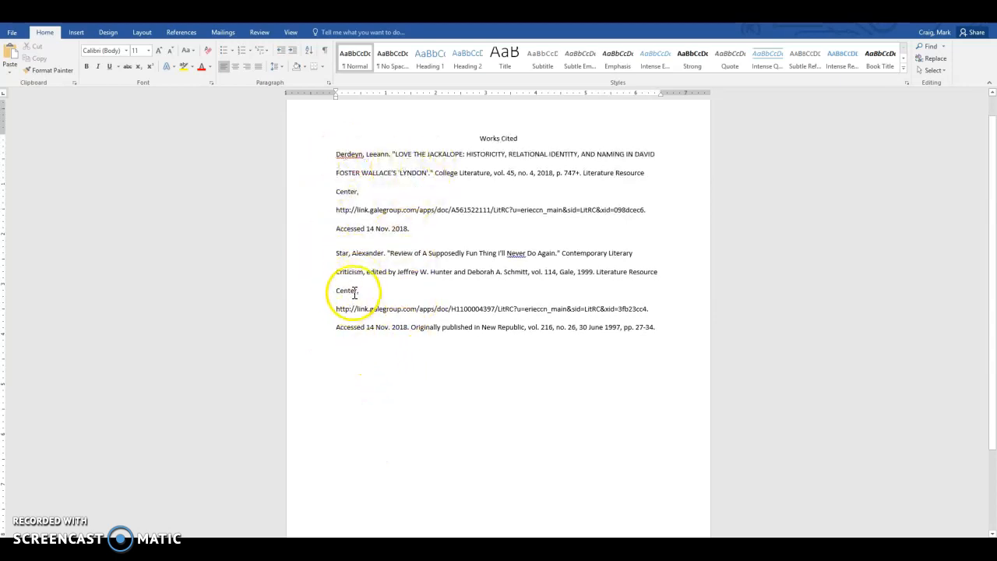
left_click_drag(656, 327, 336, 153)
left_click(326, 81)
left_click(535, 241)
left_click(530, 266)
left_click(539, 406)
left_click(537, 405)
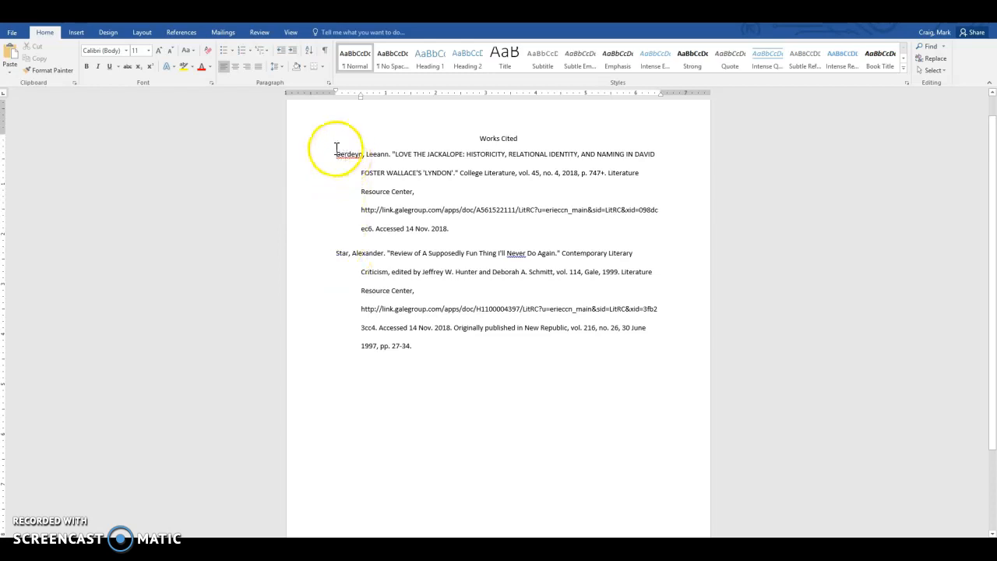
left_click(410, 345)
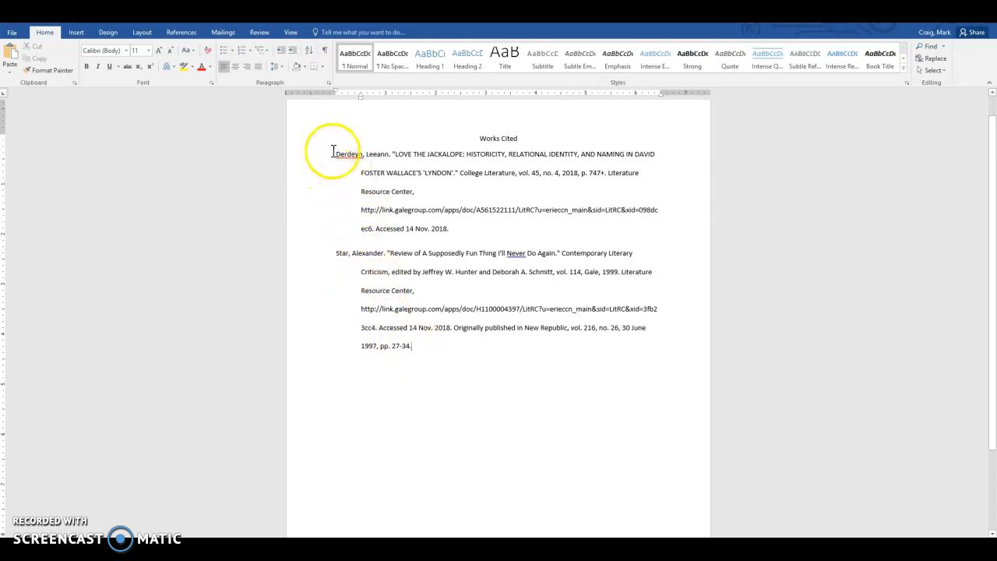